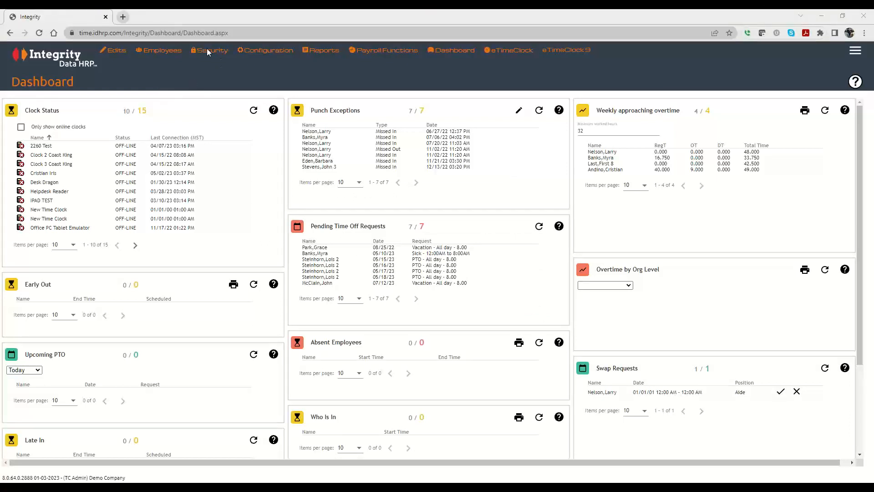
# - Open the Security menu dropdown in the top bar to reveal the Supervisors entry
pyautogui.moveTo(210, 50)
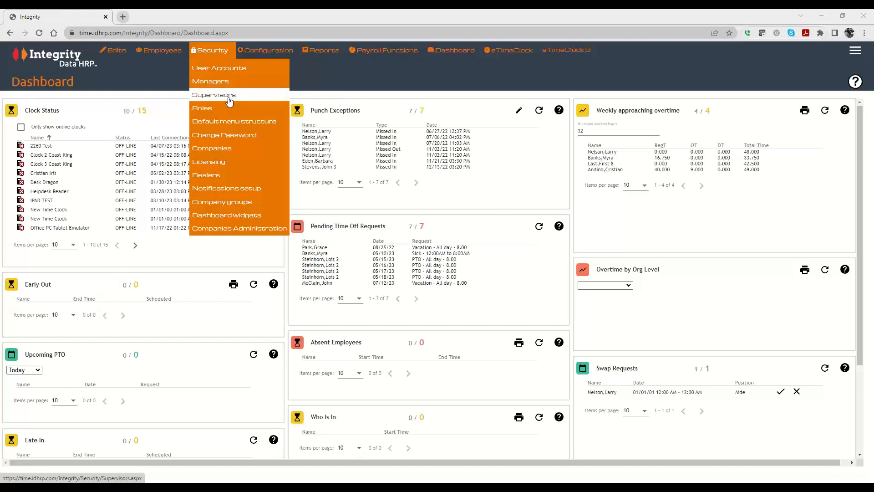
# - Go to the Supervisors page and start a new supervisor entry
pyautogui.click(221, 99)
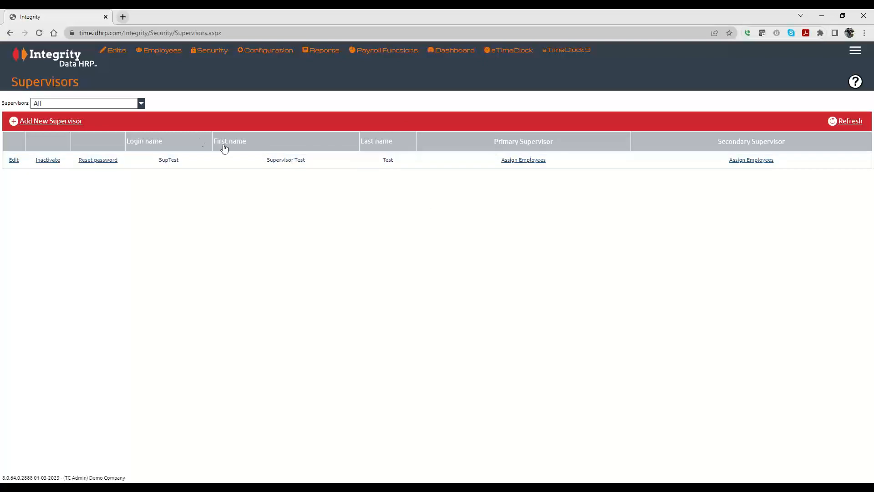
pyautogui.click(49, 122)
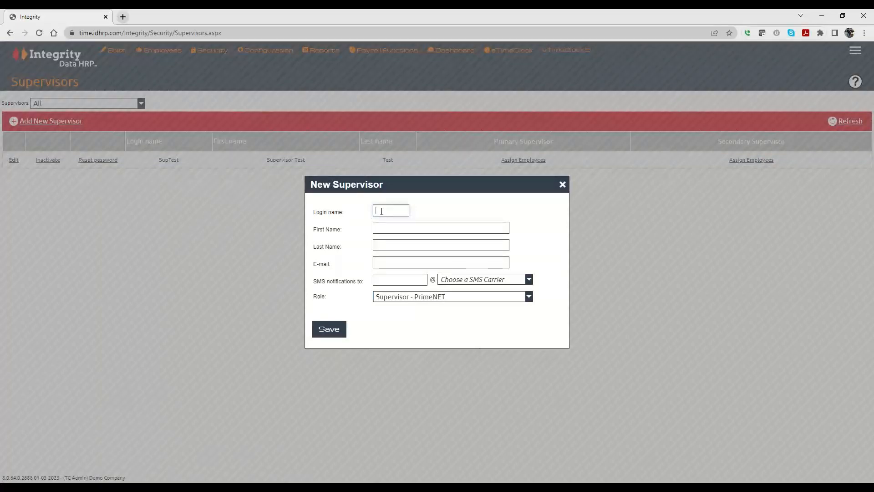
# - Enter the supervisor's login name and copy it into the E-mail field
pyautogui.moveTo(405, 213); pyautogui.dragTo(376, 210)
pyautogui.rightClick(388, 212)
pyautogui.click(409, 242)
pyautogui.click(382, 262)
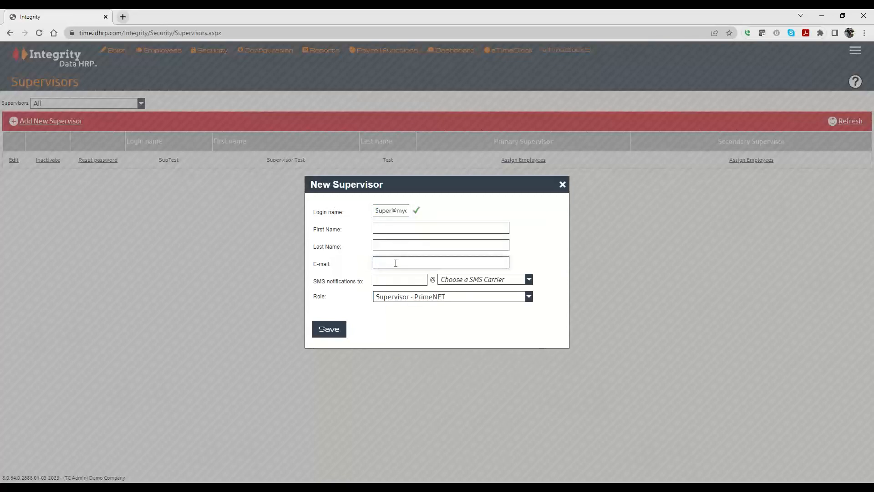
pyautogui.hotkey('ctrl', 'v')
# - Fill in the supervisor's first name and last name
pyautogui.click(424, 228)
pyautogui.write('Super')
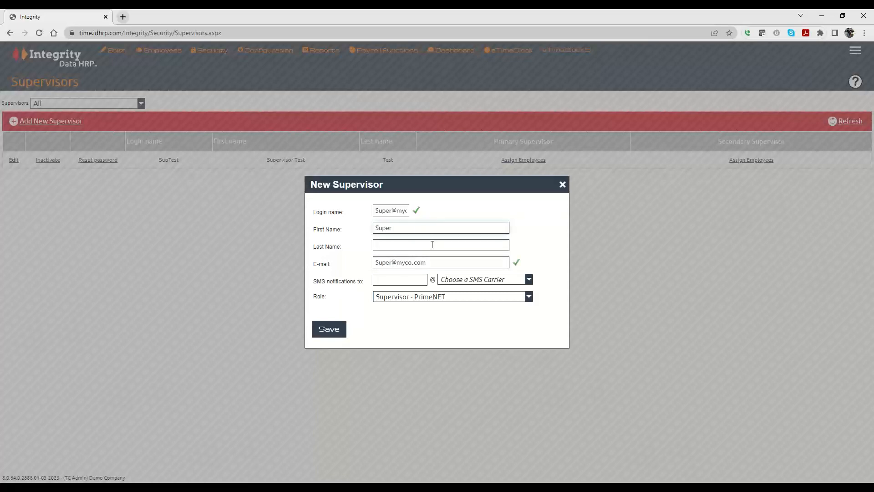
pyautogui.click(432, 244)
pyautogui.write('Guy')
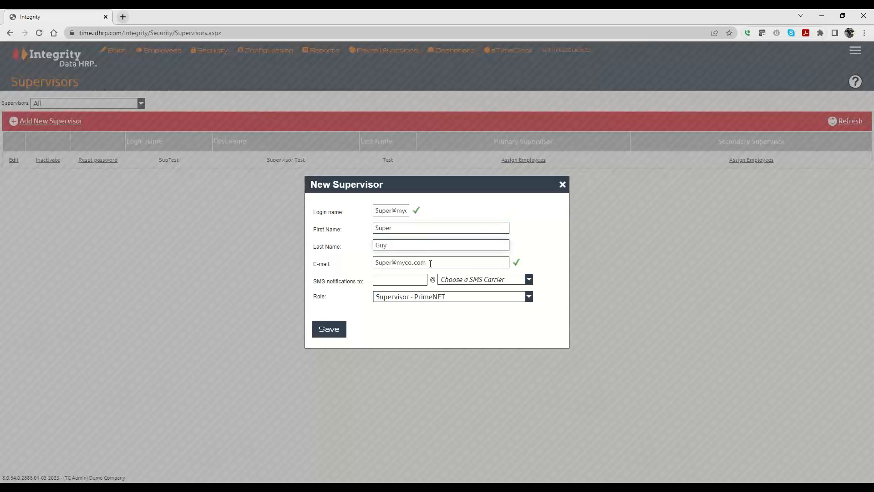
# - Review the login name text in the form without changing it
pyautogui.click(430, 263)
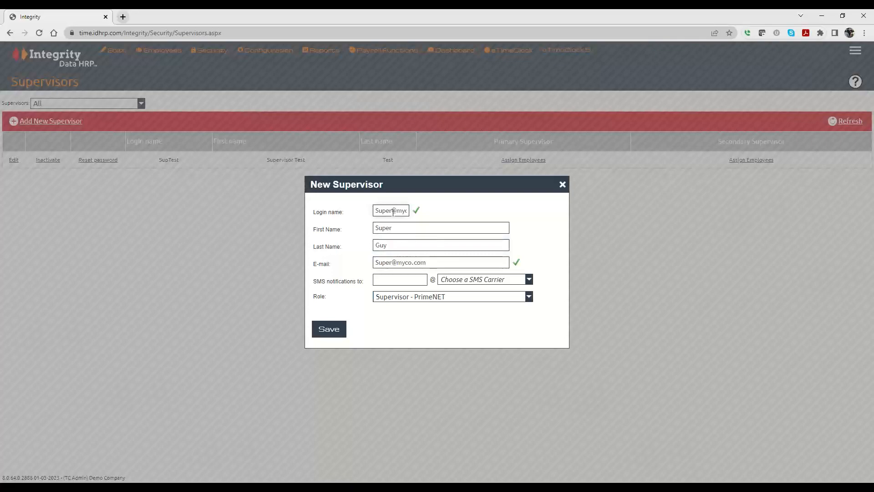
pyautogui.moveTo(393, 212); pyautogui.dragTo(427, 214)
pyautogui.click(425, 263)
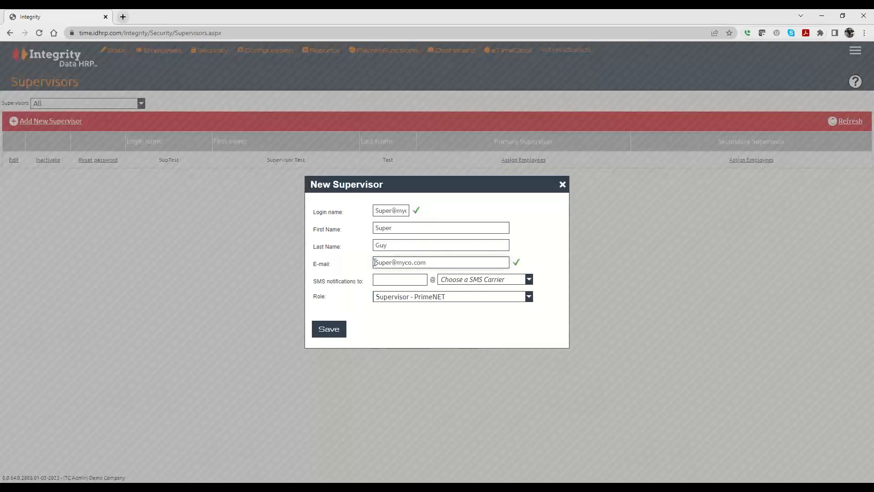
pyautogui.click(402, 210)
pyautogui.moveTo(398, 210); pyautogui.dragTo(439, 213)
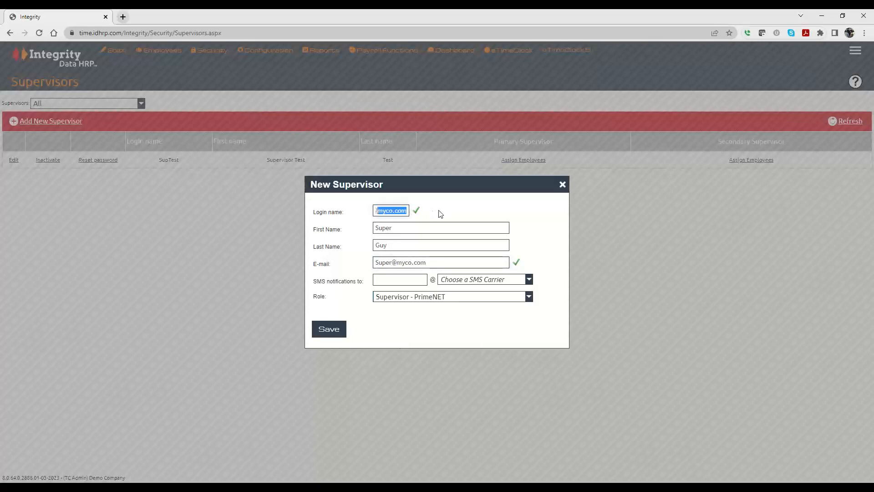
pyautogui.press('Right')
# - Enter the SMS notification number with carrier Sprint, keeping role Supervisor - PrimeNET
pyautogui.click(395, 282)
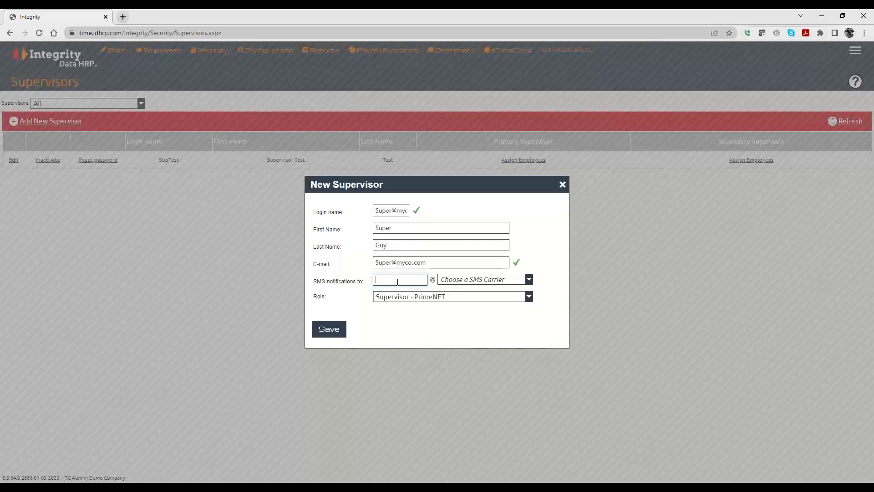
pyautogui.write('78657876')
pyautogui.click(479, 281)
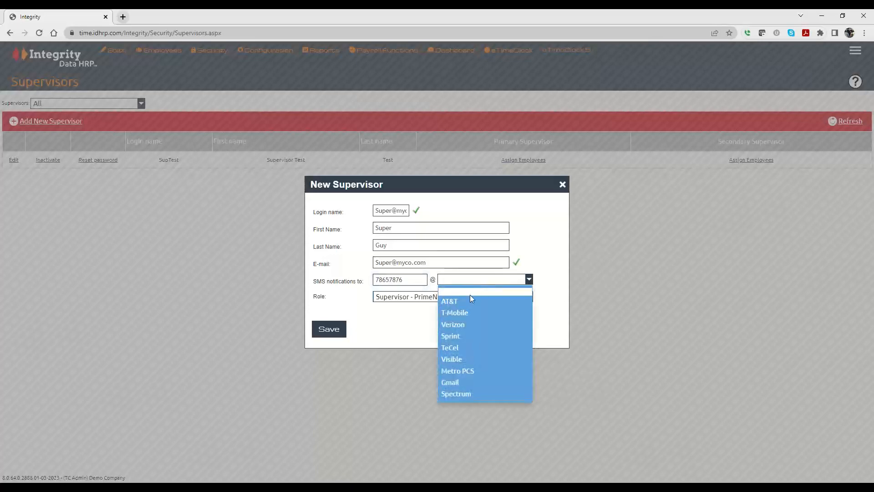
pyautogui.click(464, 337)
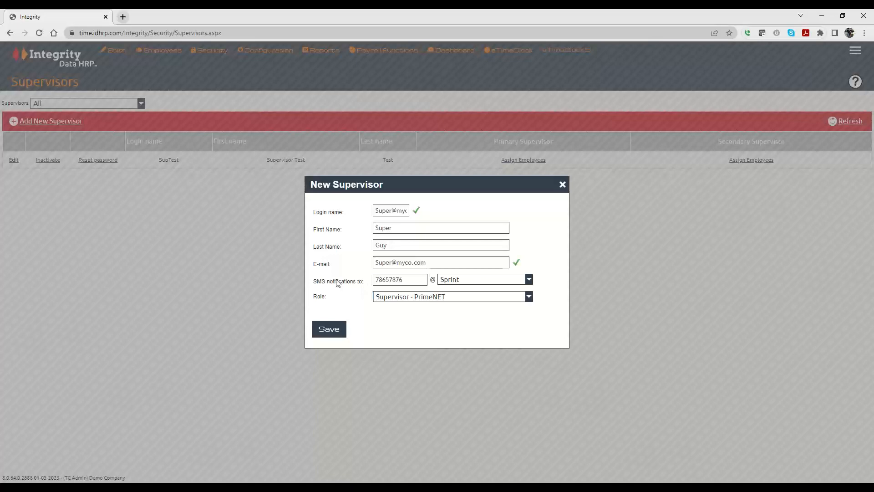
pyautogui.click(398, 299)
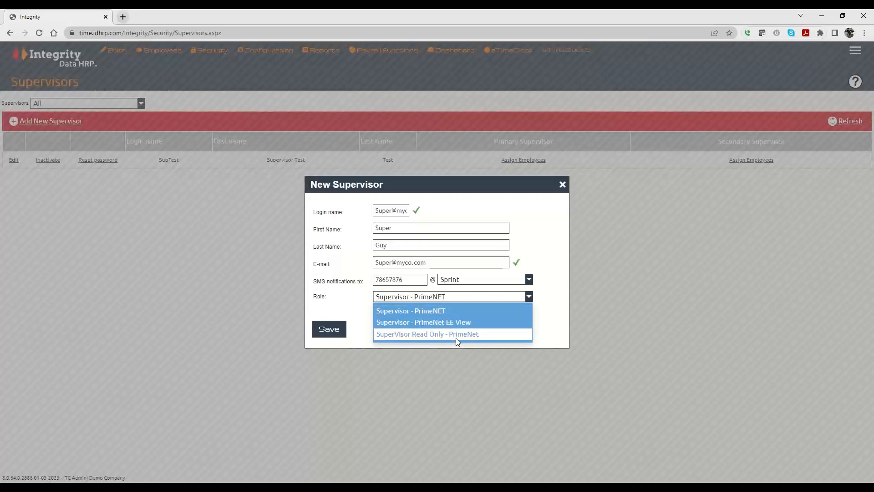
pyautogui.click(441, 313)
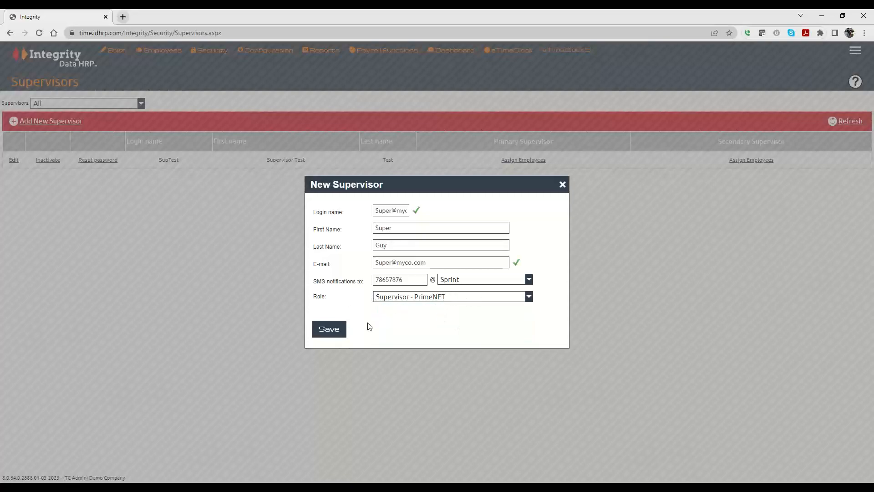
# - Close the New Supervisor form without saving
pyautogui.click(562, 186)
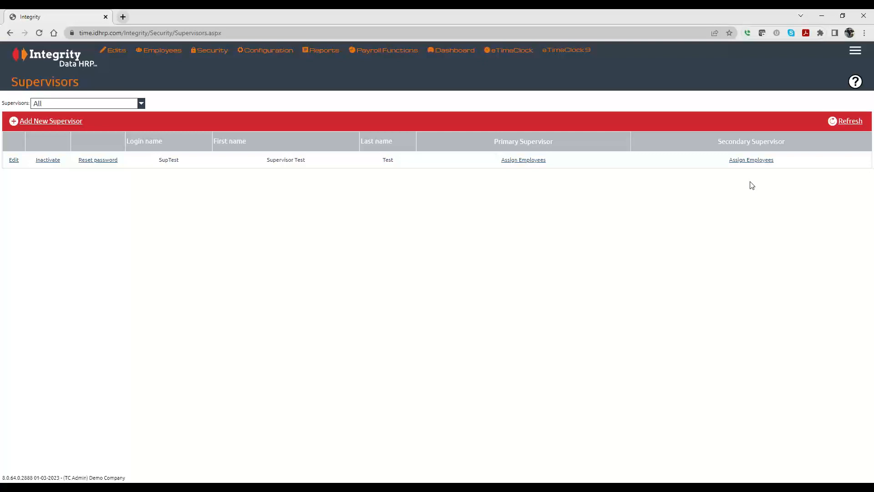
pyautogui.click(520, 163)
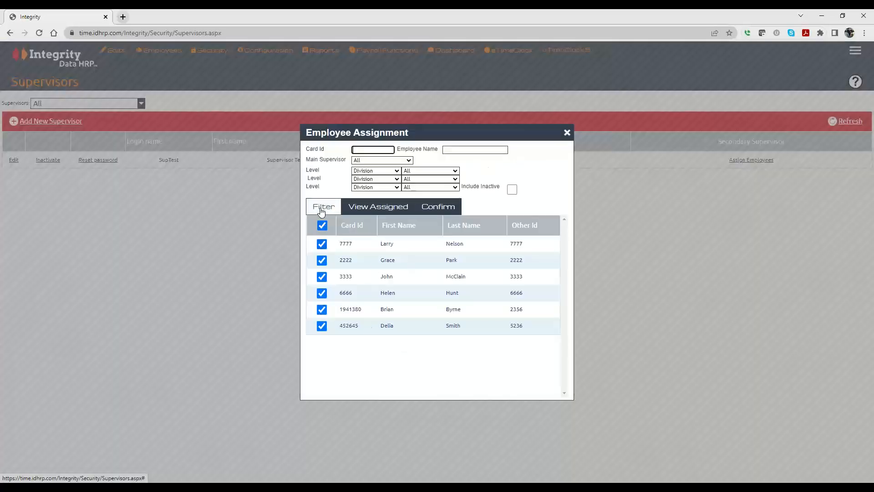
pyautogui.click(567, 133)
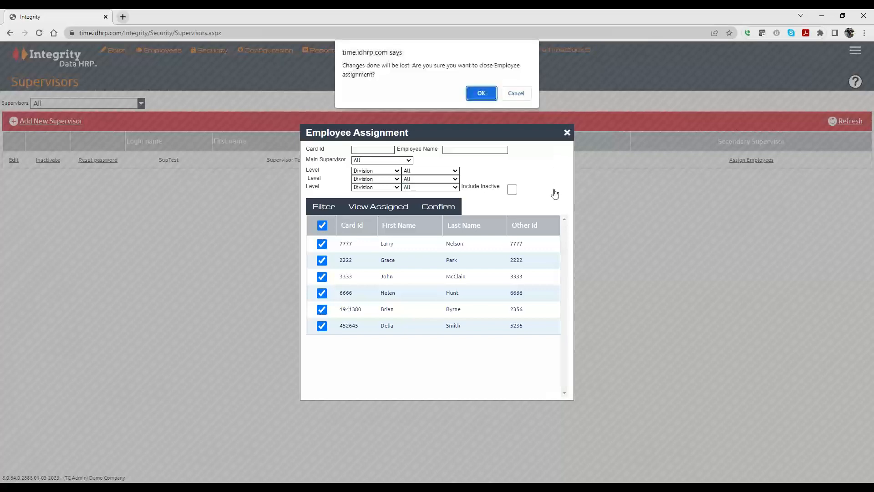
pyautogui.click(479, 93)
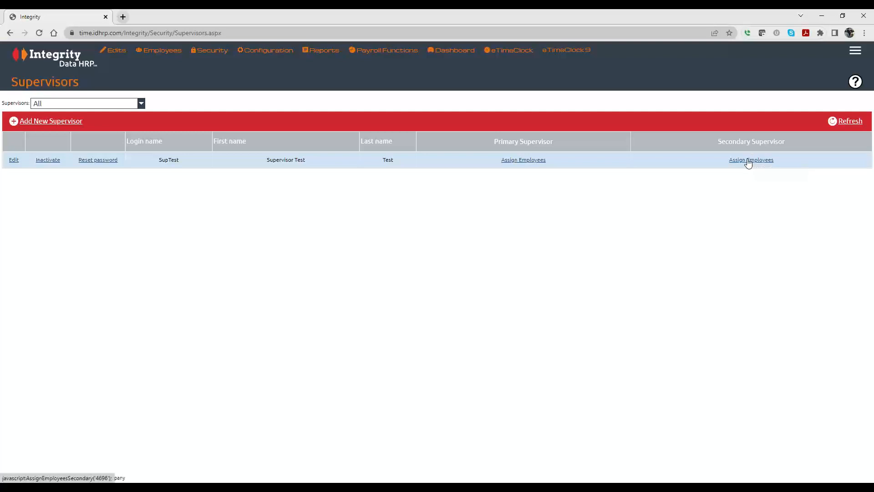
pyautogui.click(528, 160)
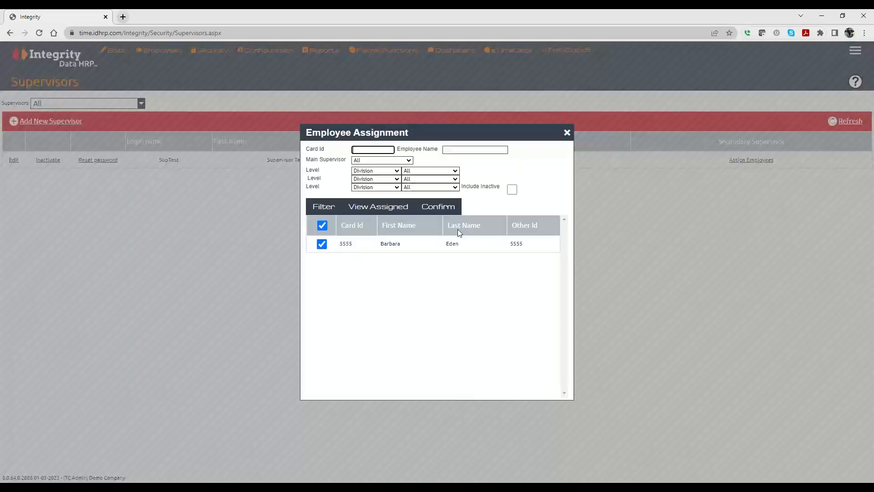
pyautogui.click(567, 133)
pyautogui.click(477, 94)
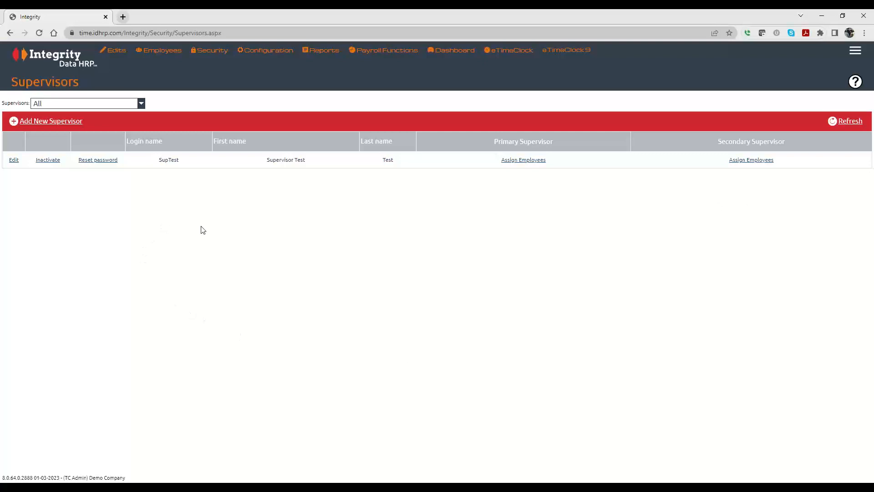
pyautogui.moveTo(210, 55)
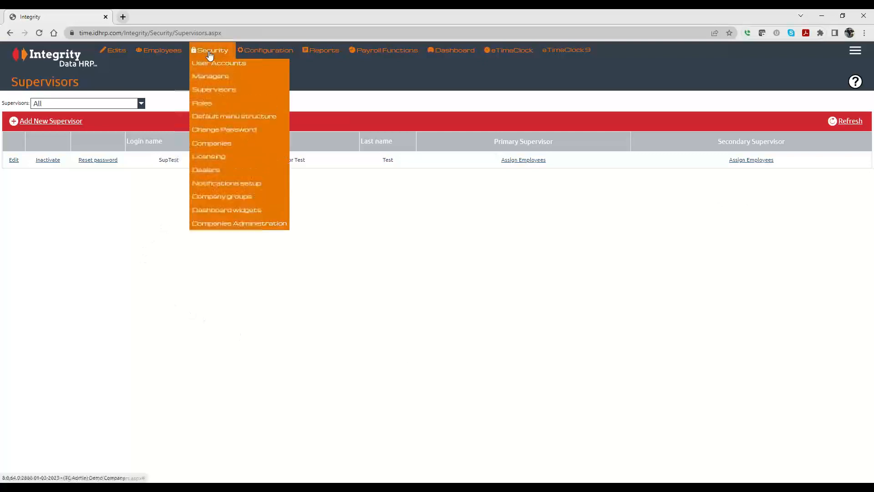
pyautogui.click(210, 82)
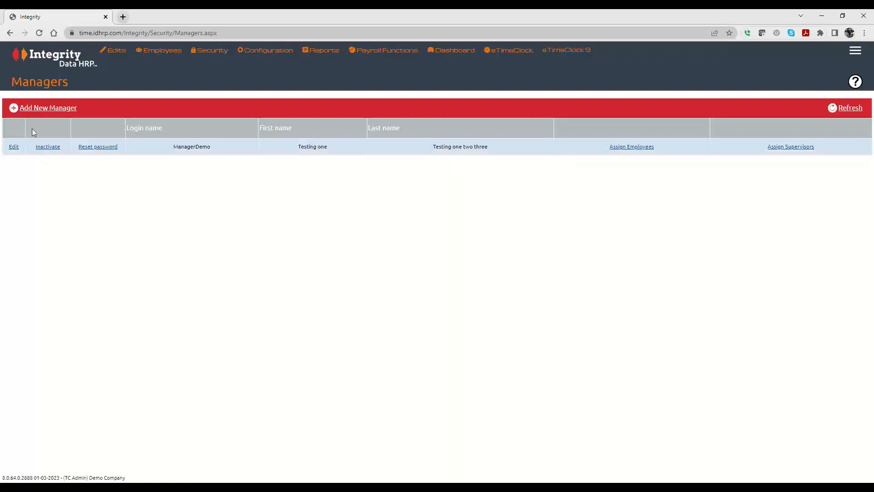
pyautogui.click(50, 109)
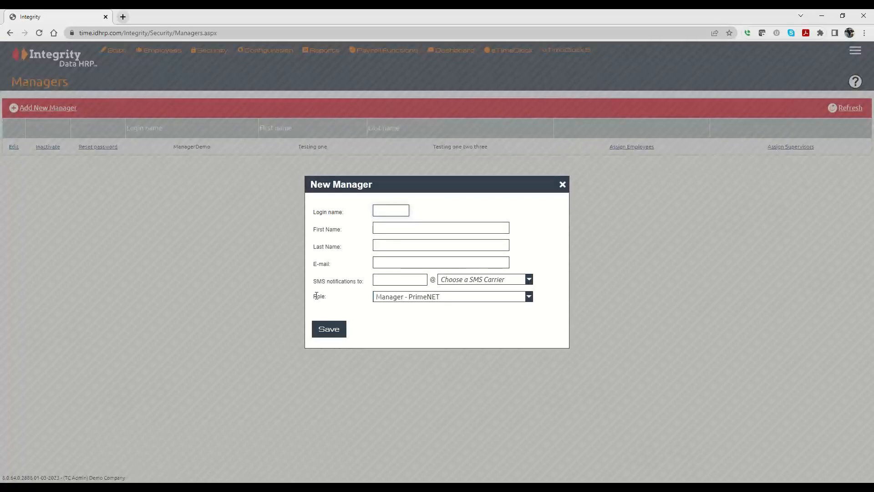
pyautogui.moveTo(317, 296); pyautogui.dragTo(384, 297)
pyautogui.click(384, 297)
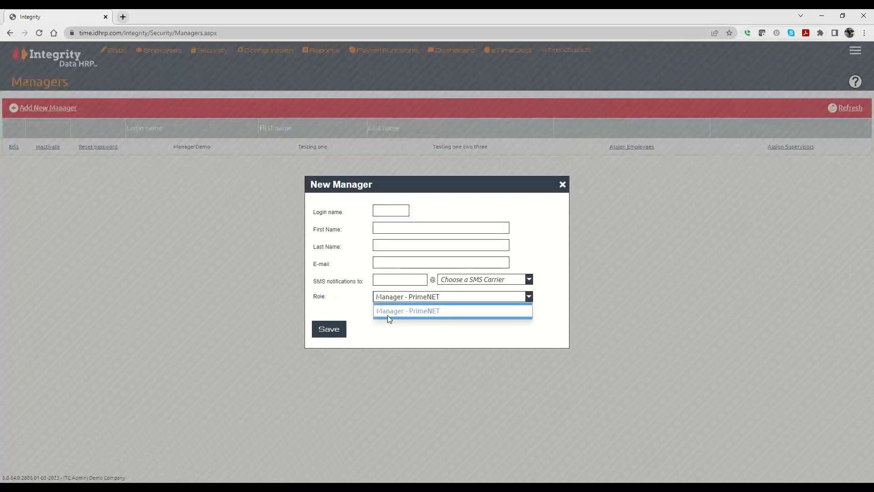
pyautogui.click(358, 302)
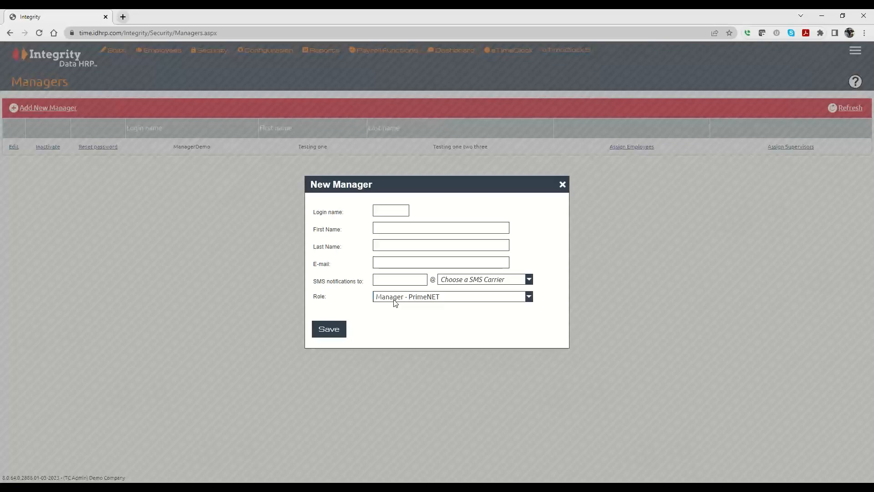
pyautogui.click(395, 302)
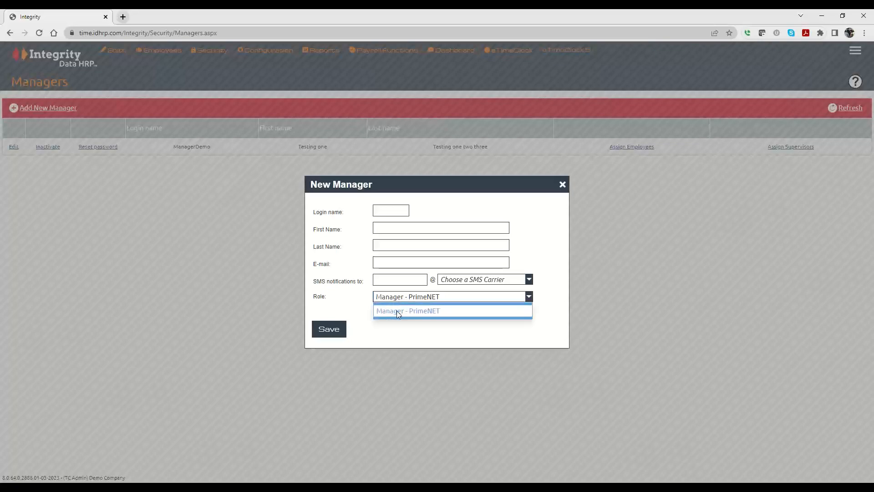
pyautogui.click(399, 330)
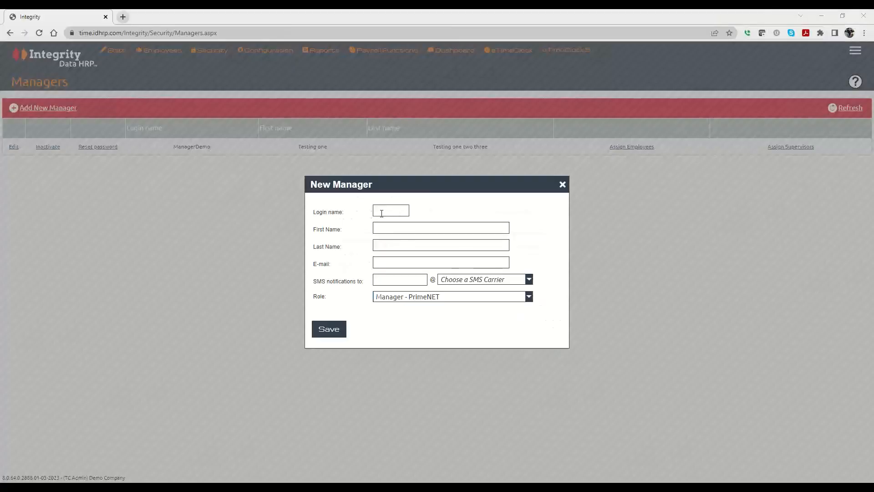
# - Check the name, SMS and carrier fields, then close the New Manager form unsaved
pyautogui.click(403, 230)
pyautogui.click(397, 246)
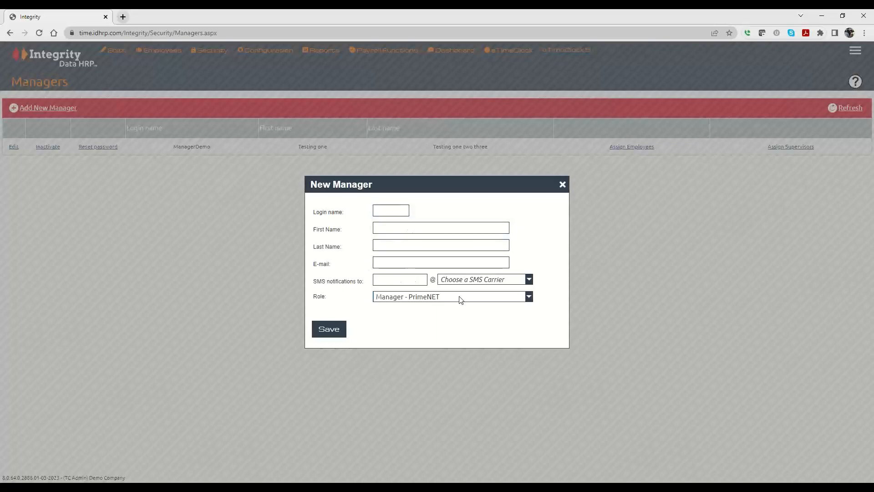
pyautogui.click(395, 281)
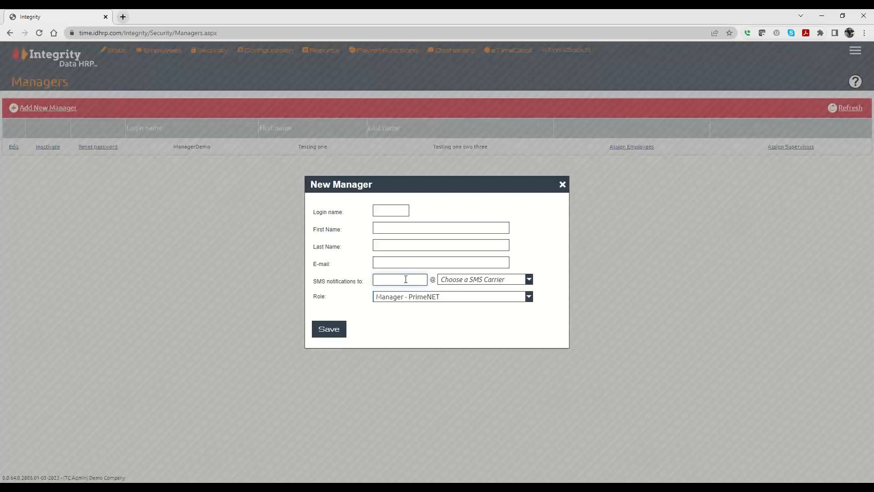
pyautogui.click(462, 281)
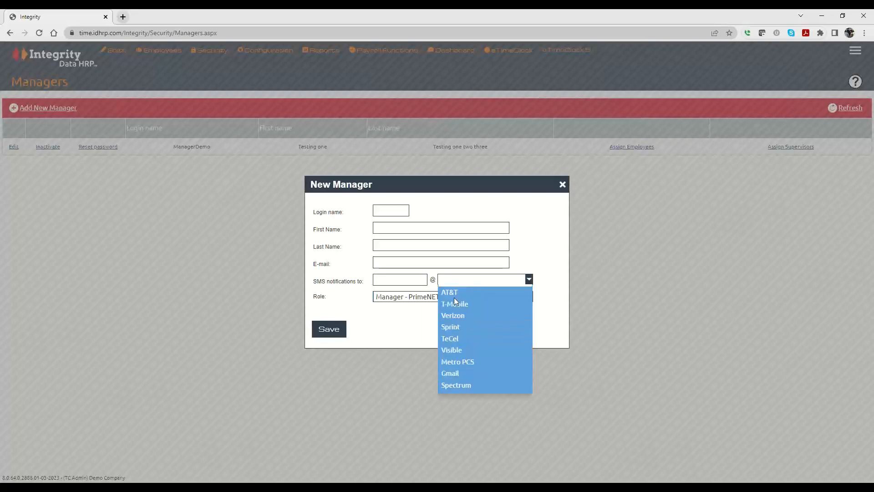
pyautogui.click(395, 332)
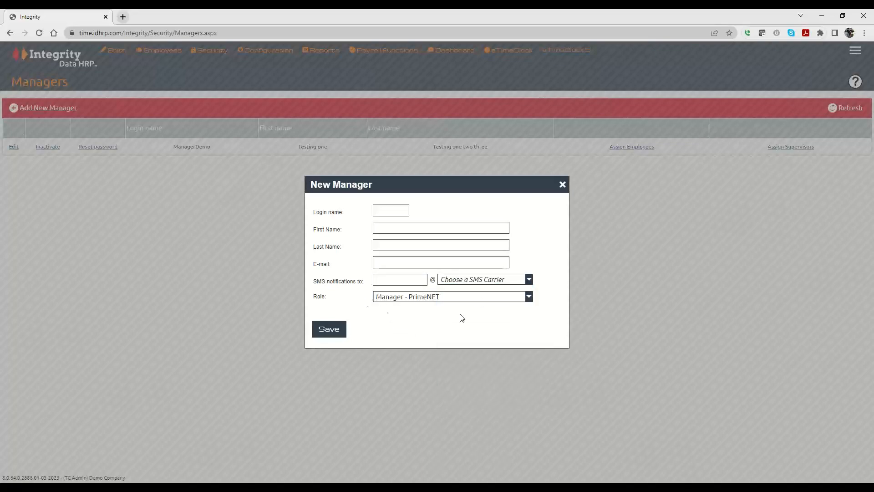
pyautogui.click(562, 184)
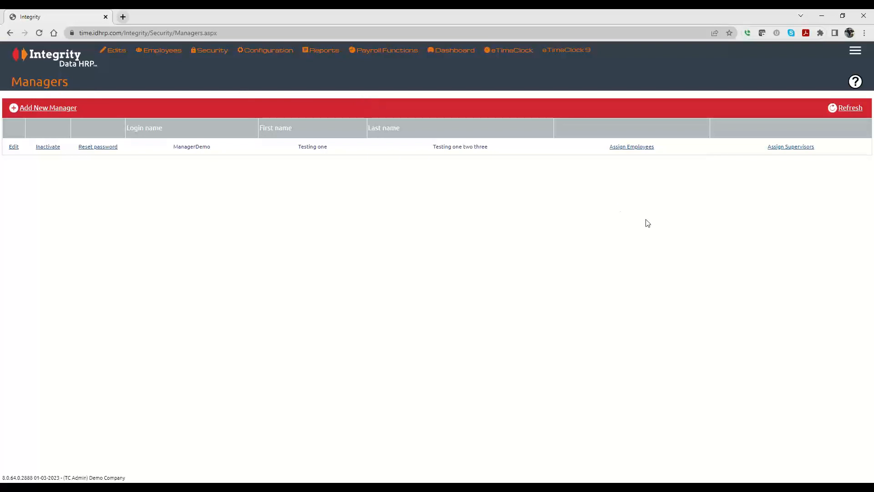
# - Assign the first listed Bobby supervisor to the manager and confirm the save
pyautogui.click(785, 147)
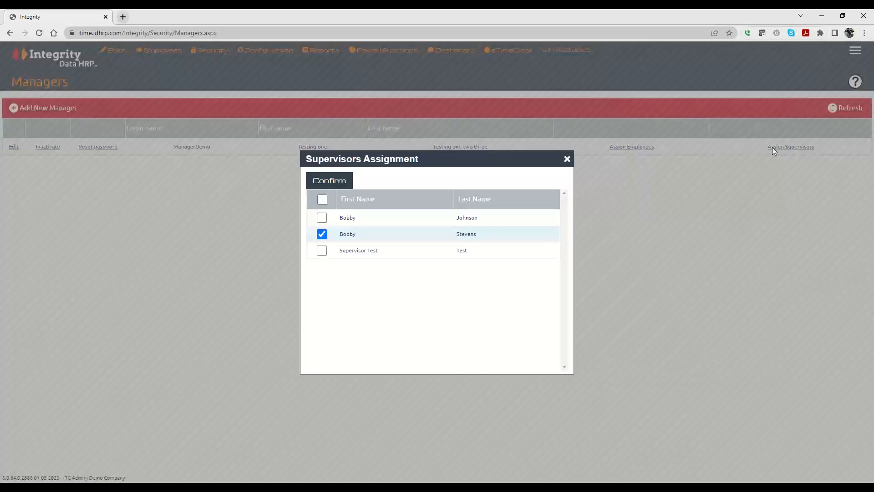
pyautogui.click(322, 217)
pyautogui.click(320, 181)
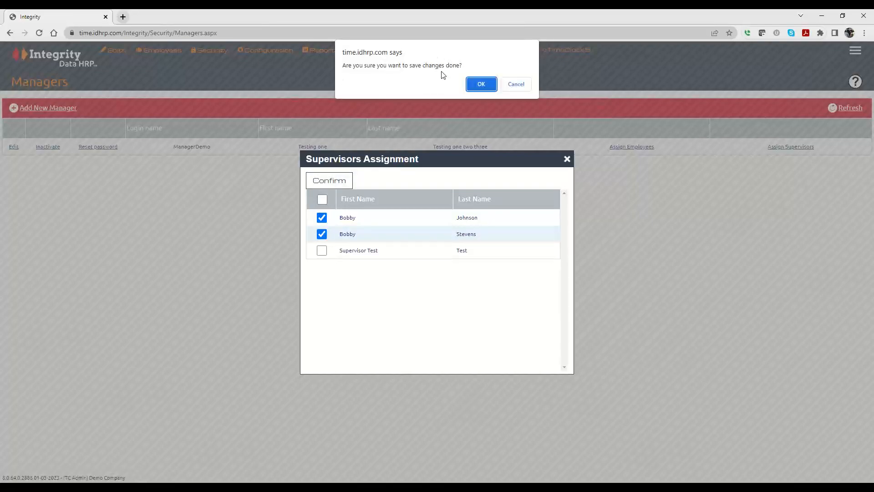
pyautogui.click(482, 85)
pyautogui.click(440, 245)
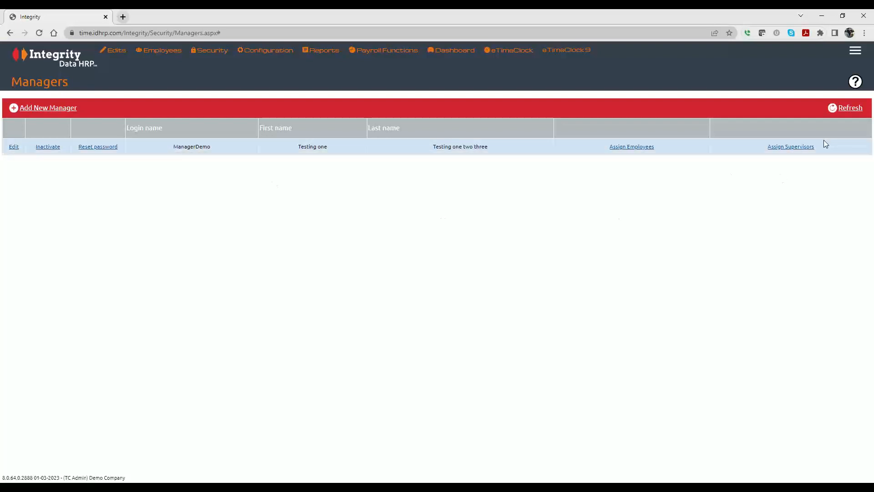
pyautogui.click(797, 148)
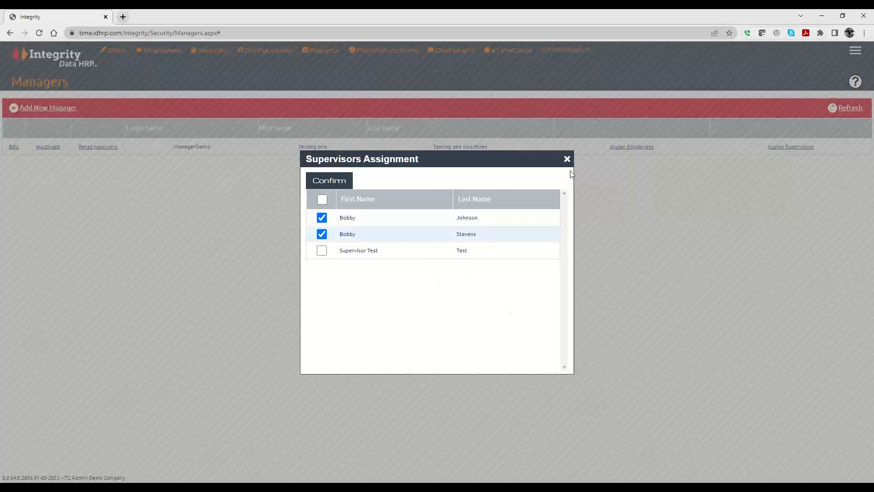
pyautogui.click(566, 159)
pyautogui.click(481, 93)
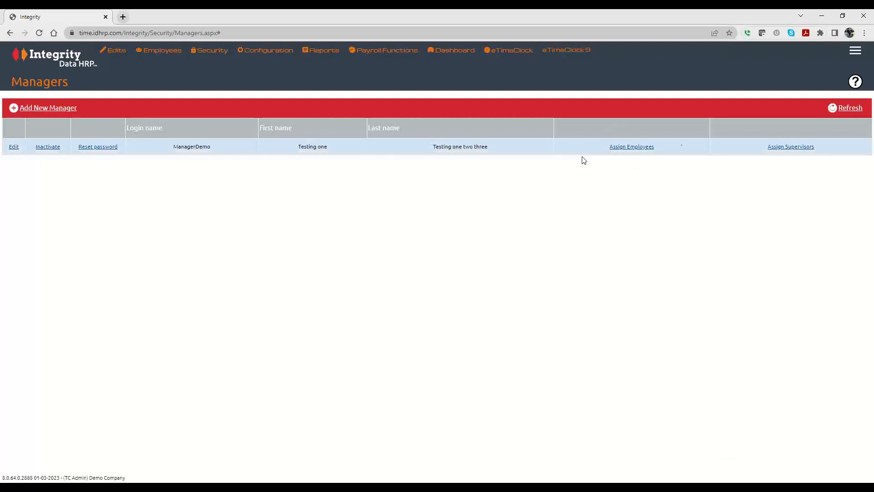
pyautogui.click(629, 146)
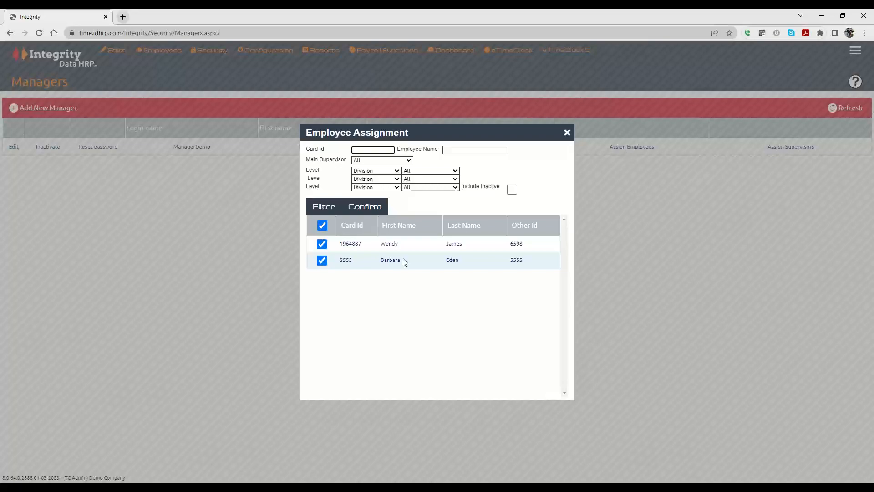
# - Filter the Employee Assignment window to list all employees and scroll through them
pyautogui.click(323, 207)
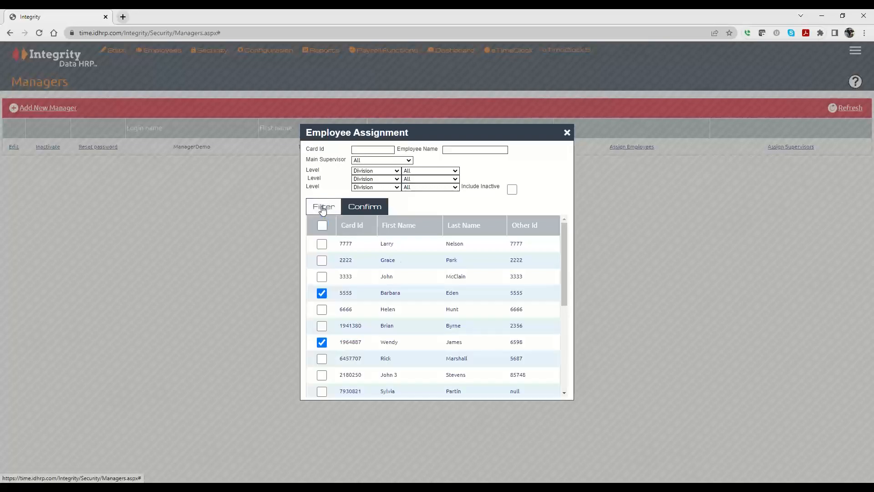
pyautogui.scroll(-5, 463, 277)
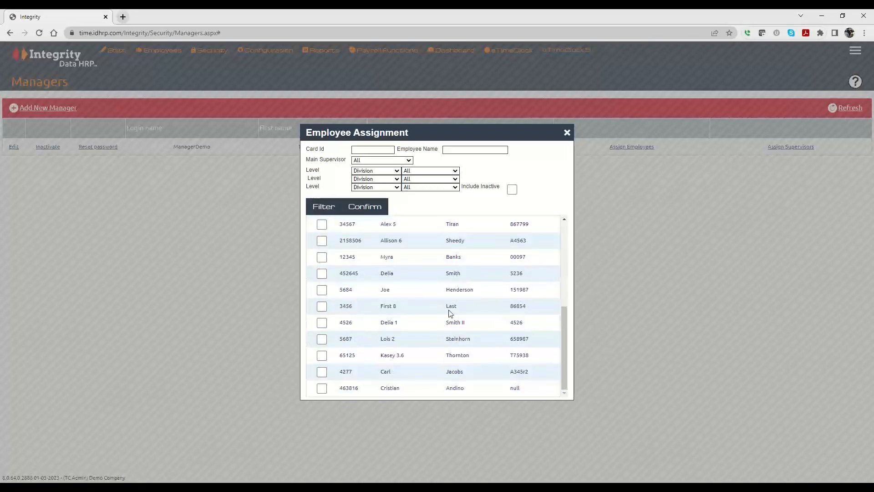
pyautogui.scroll(5, 450, 313)
pyautogui.scroll(-5, 448, 308)
pyautogui.scroll(1, 463, 326)
pyautogui.scroll(3, 462, 326)
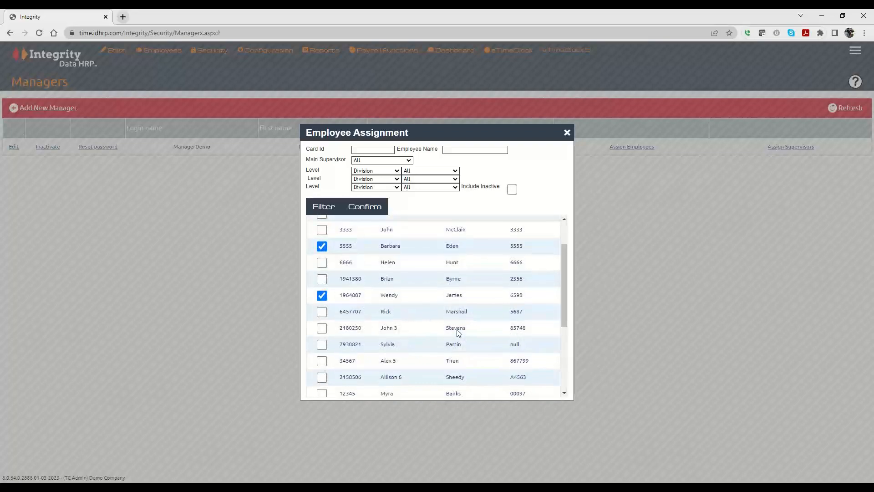
pyautogui.scroll(1, 458, 332)
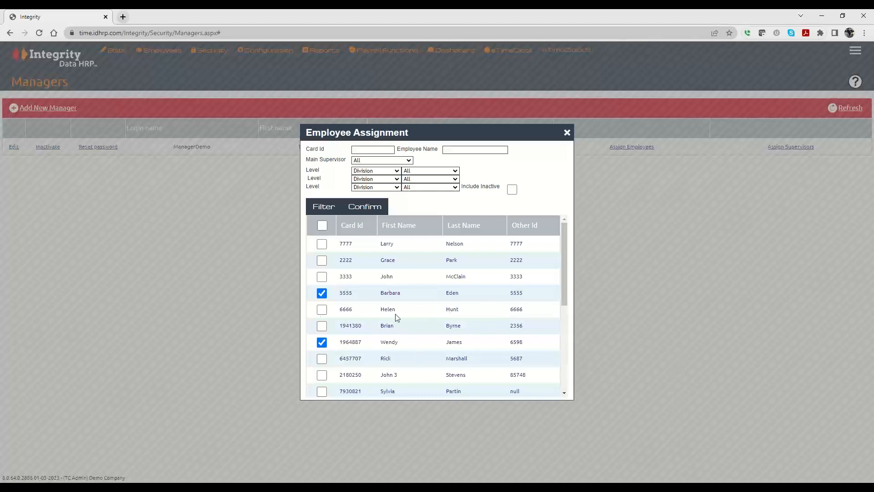
# - Assign employees 2222 and 5687 to the manager and confirm the save
pyautogui.click(321, 260)
pyautogui.scroll(-4, 450, 305)
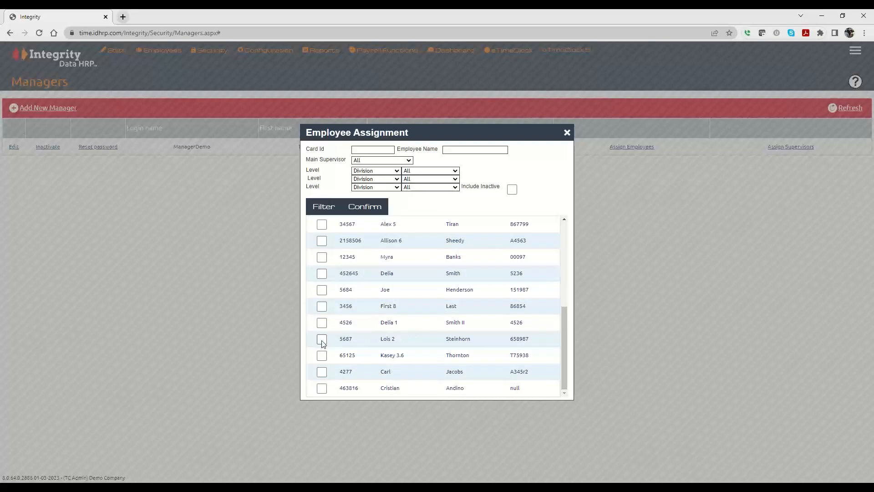
pyautogui.click(322, 339)
pyautogui.click(368, 210)
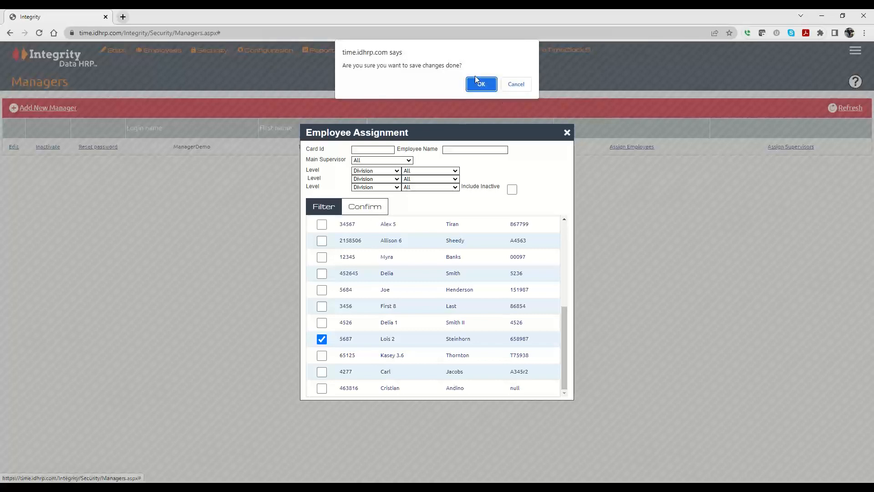
pyautogui.click(477, 86)
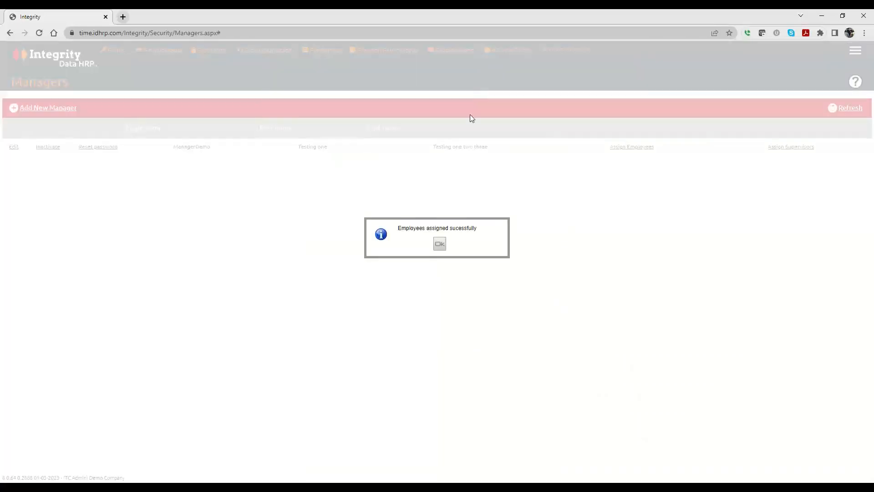
pyautogui.click(440, 243)
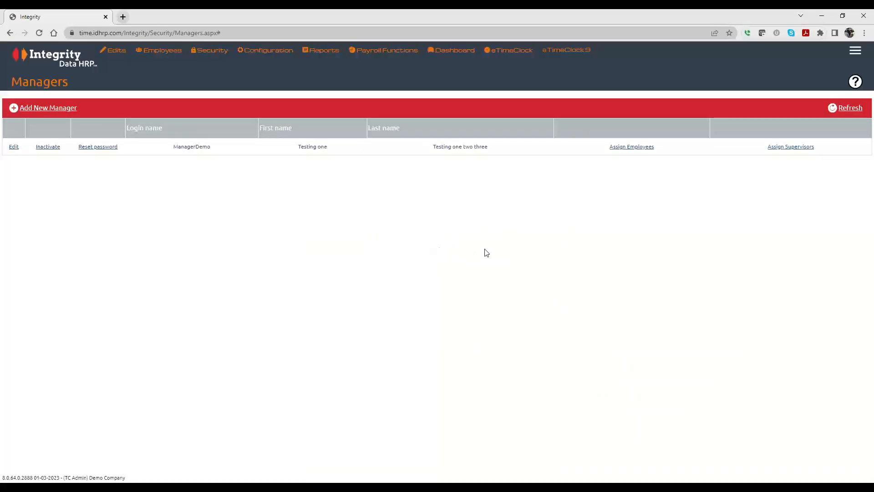